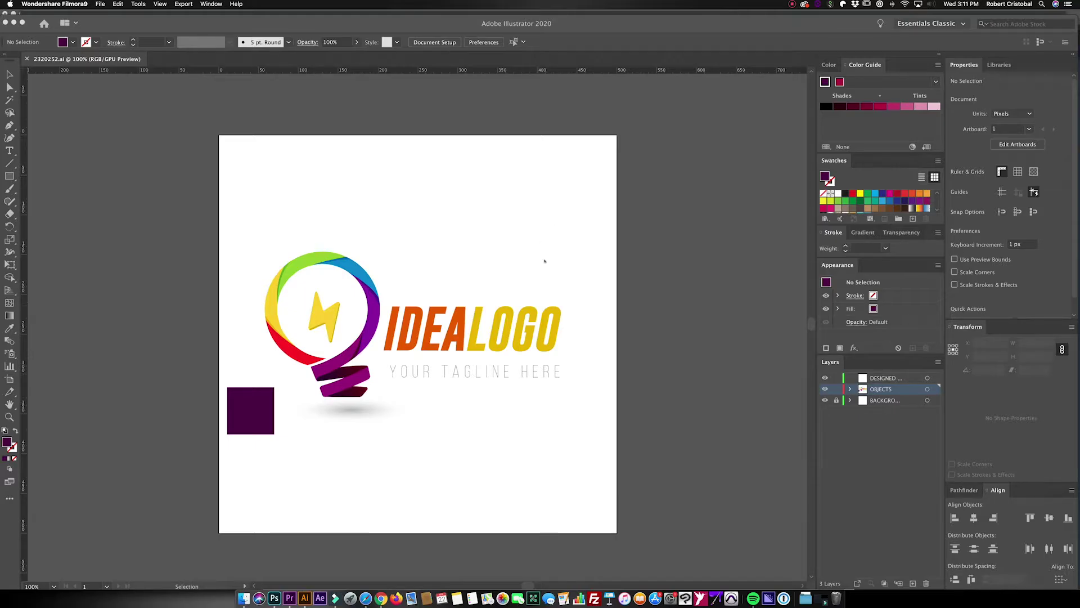
left_click(693, 401)
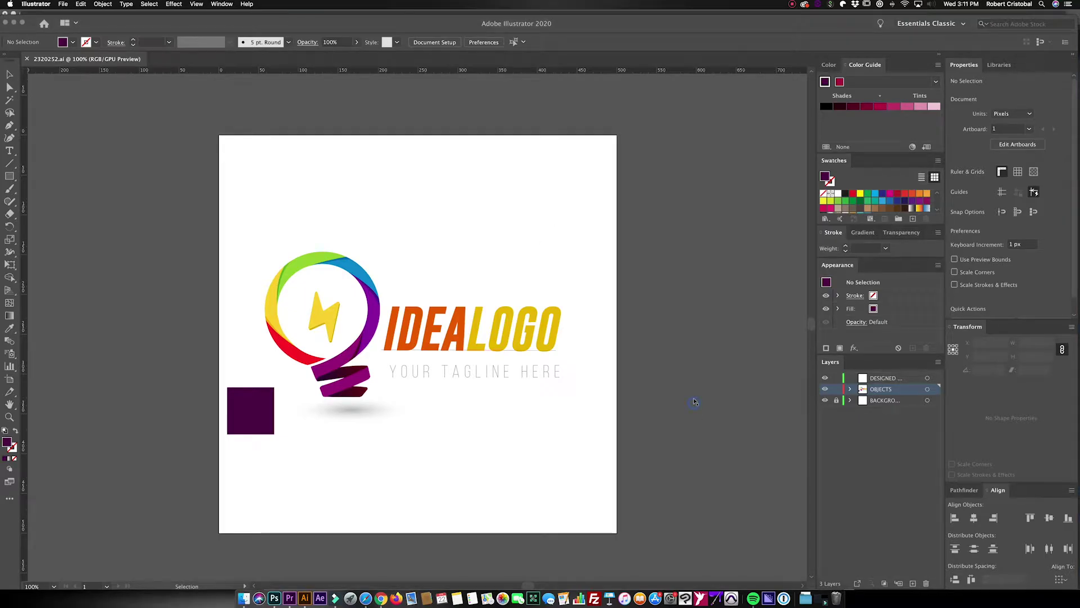
scroll(749, 316, "left", 1)
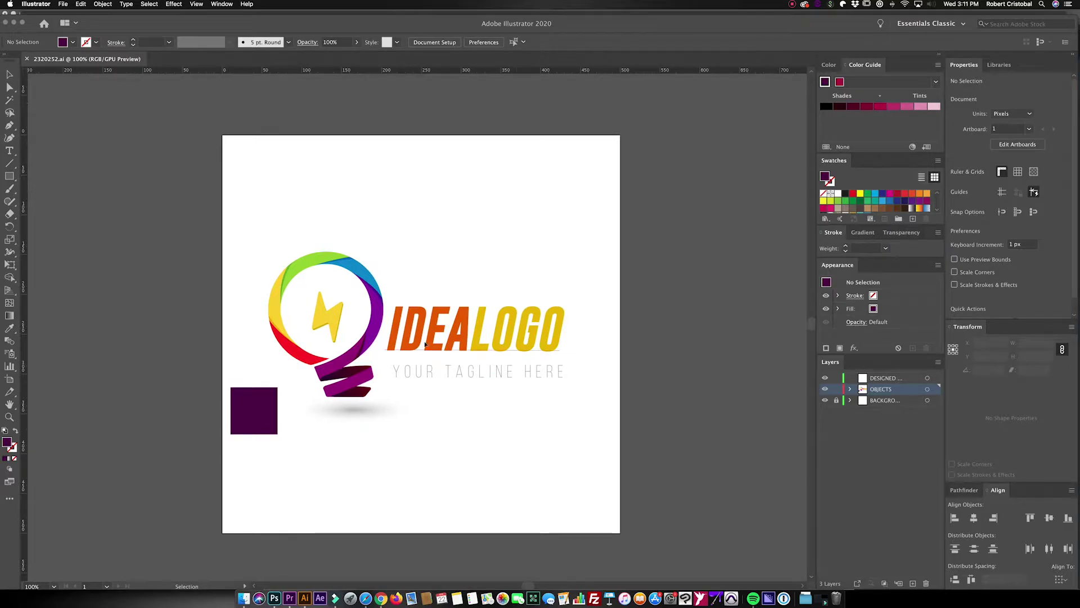
key("a")
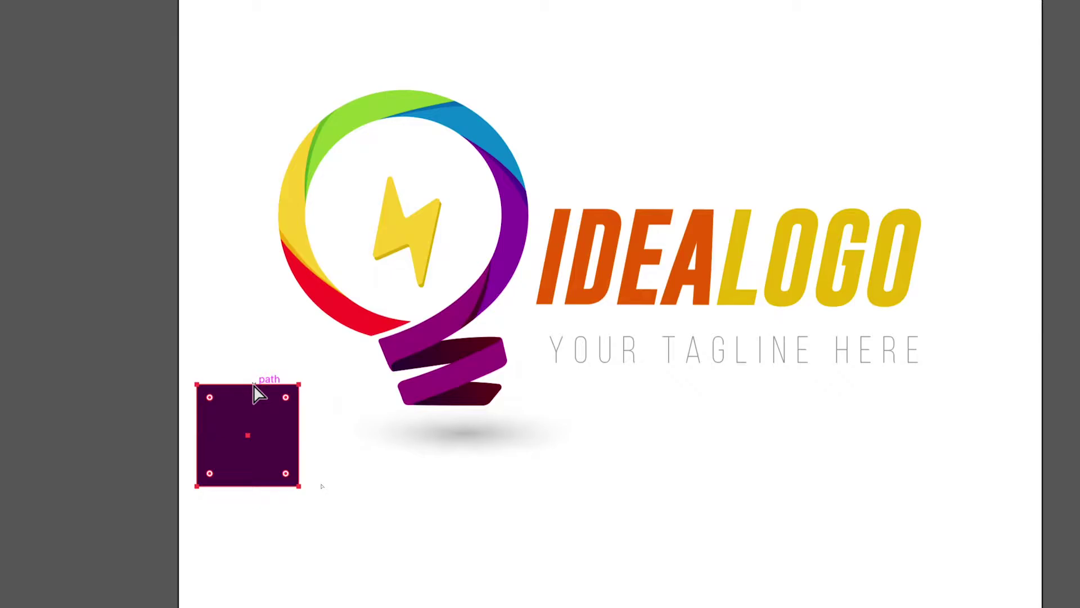
key("v")
left_click(396, 401)
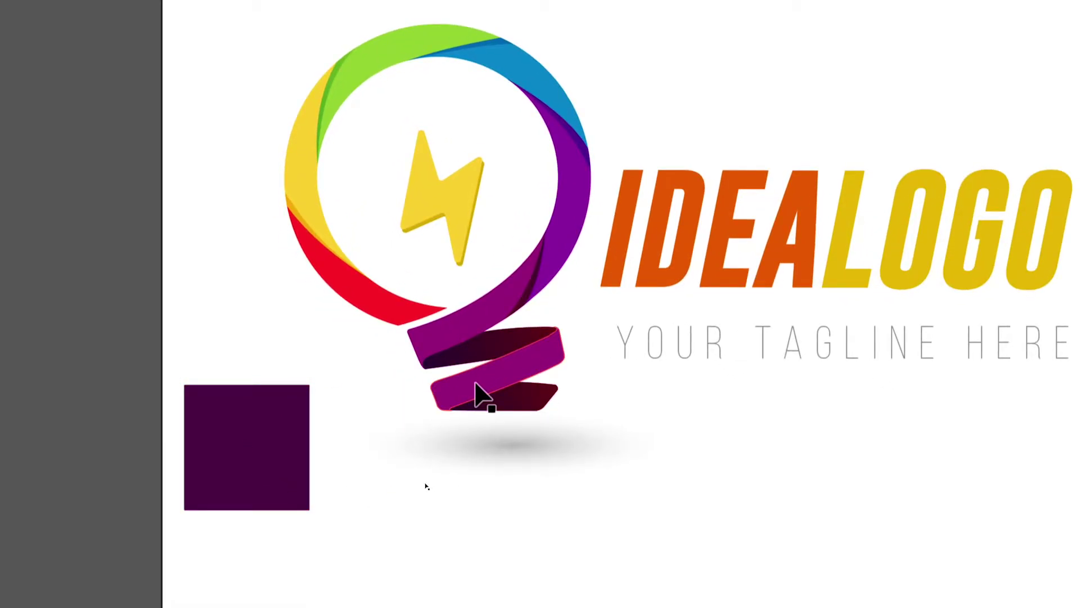
left_click(234, 421)
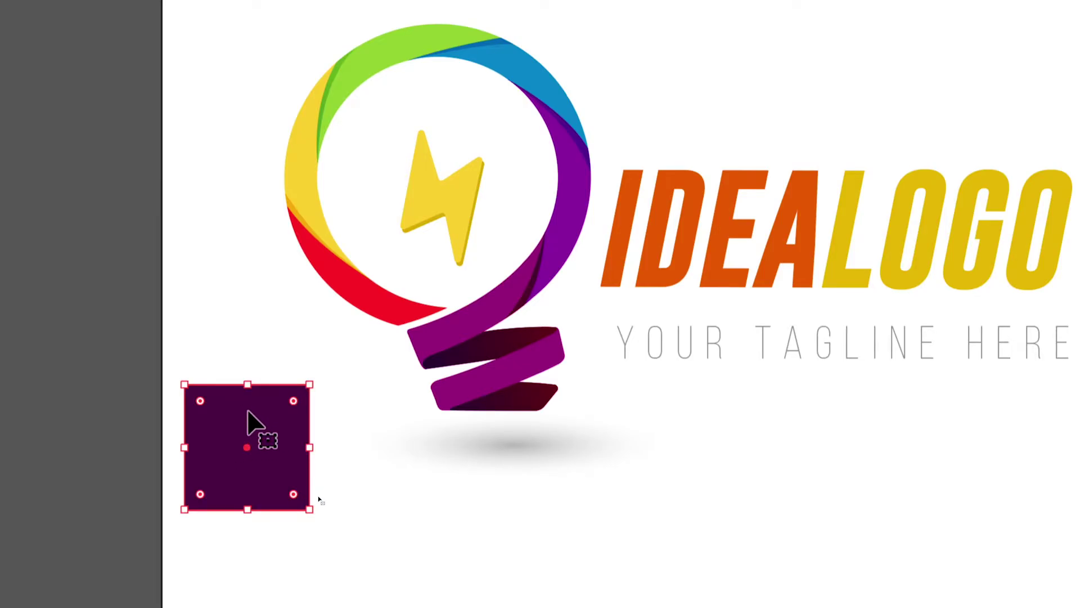
key("a")
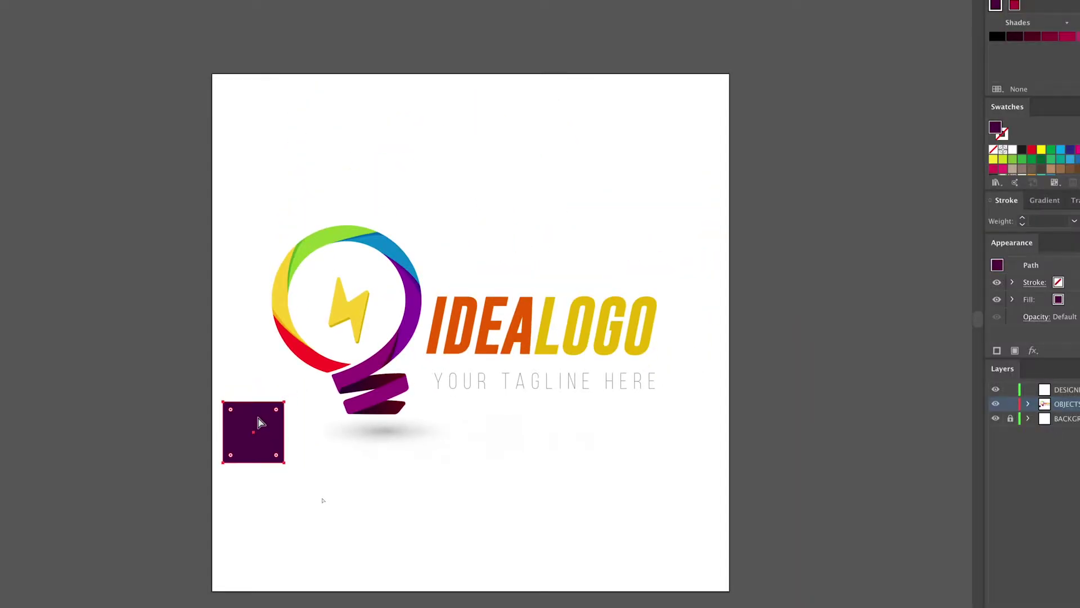
key("v")
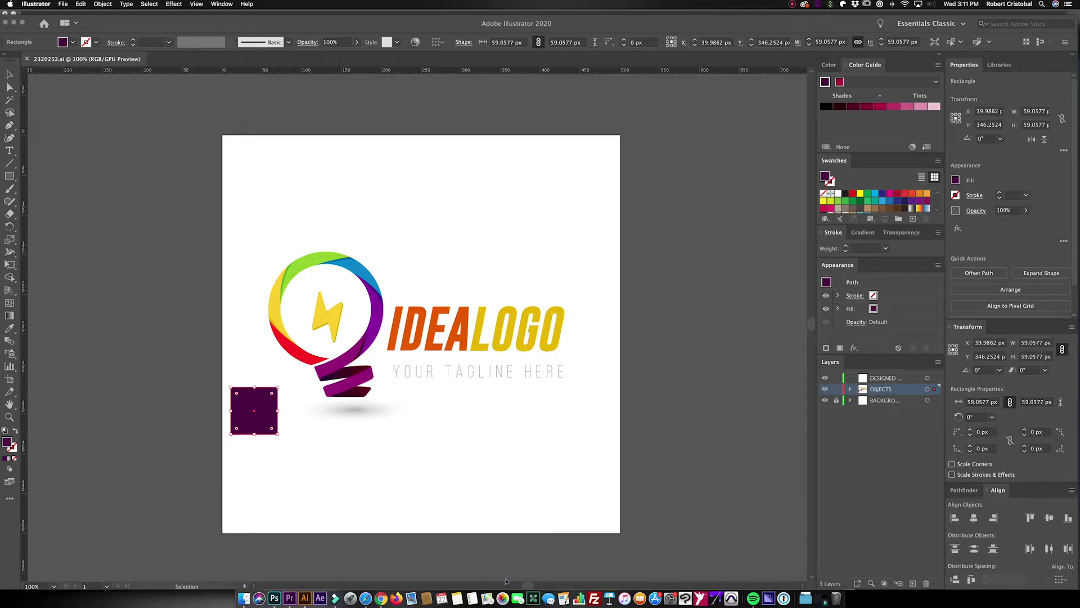
scroll(505, 578, "left", 1)
left_click(501, 578)
left_click(267, 420)
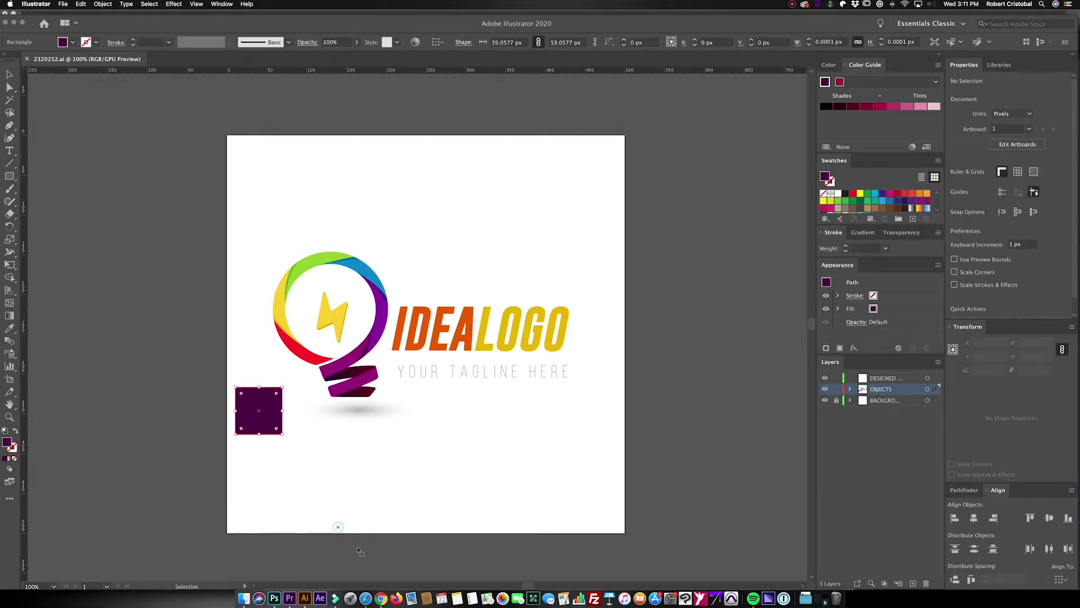
Isolate the logo's nested groups level by level and select the magenta stripe in the bulb's base
left_click(443, 480)
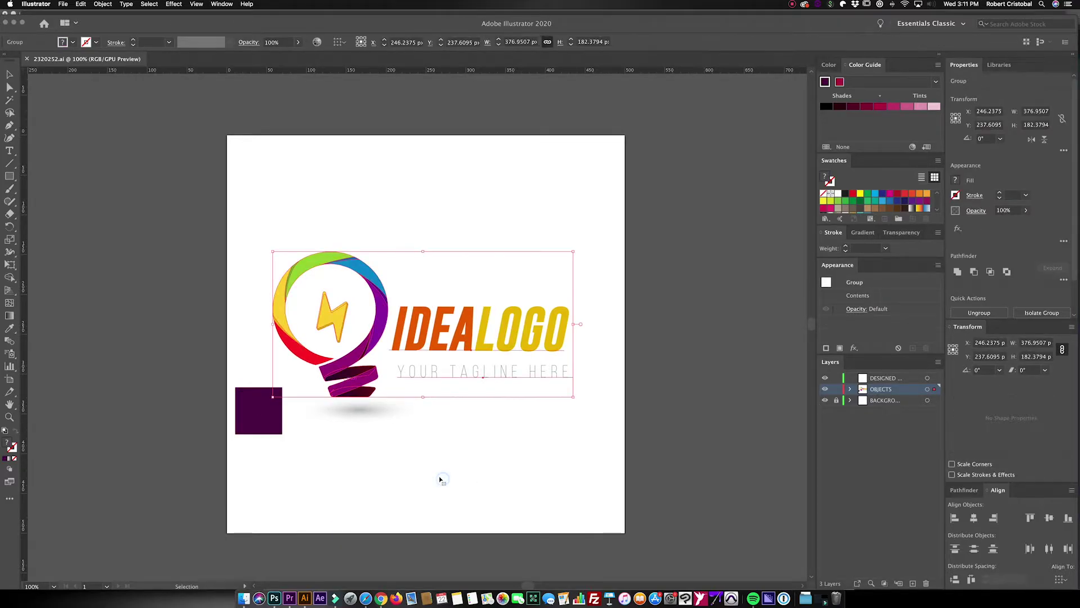
double_click(452, 476)
double_click(439, 477)
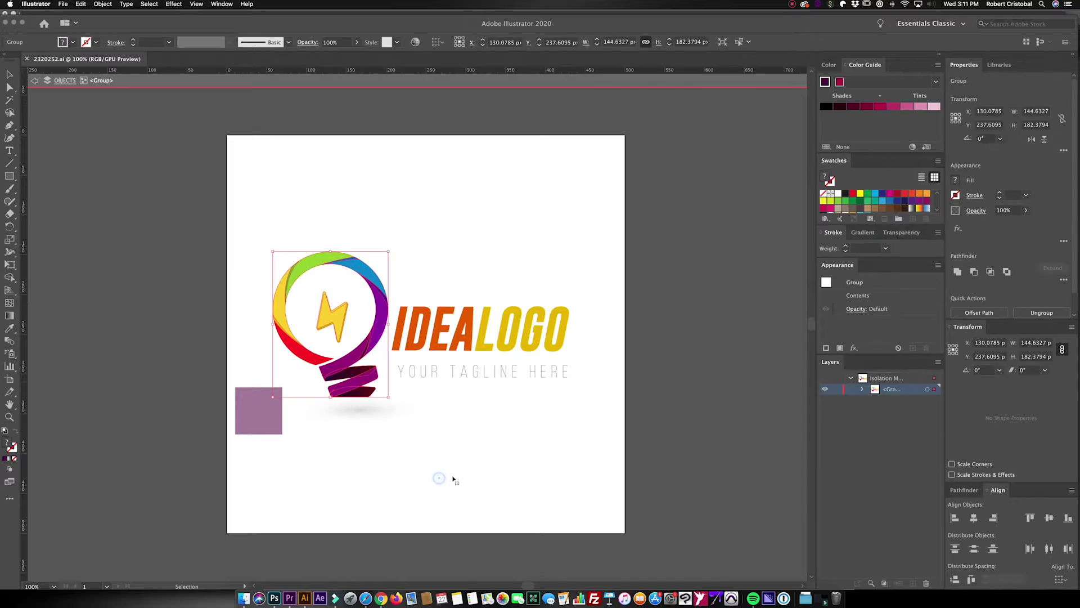
left_click(453, 477)
double_click(455, 479)
double_click(455, 479)
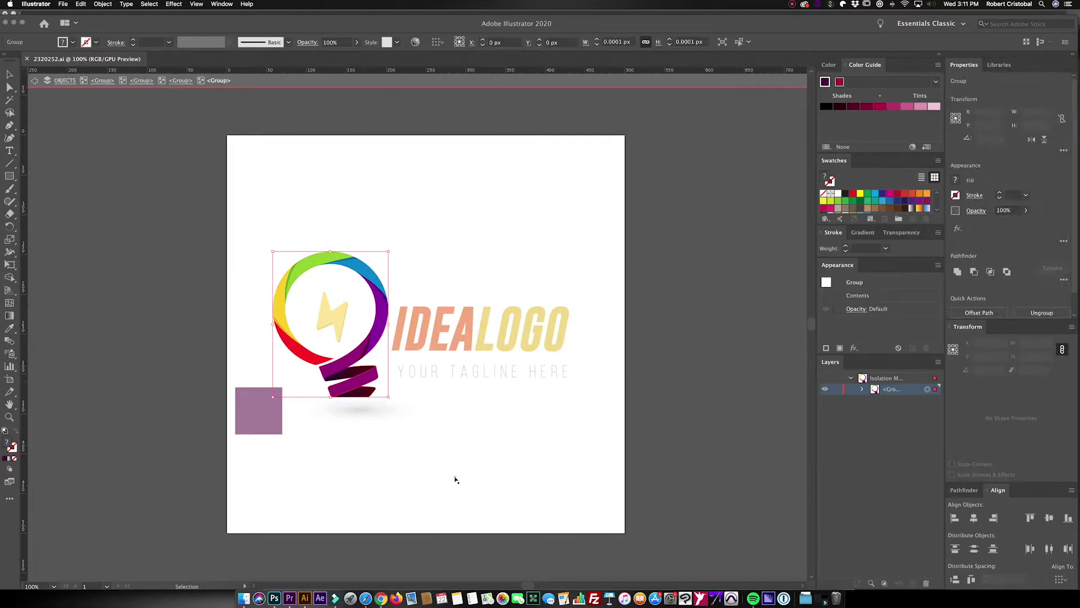
left_click(456, 479)
double_click(454, 479)
left_click(454, 478)
left_click(453, 476)
left_click(441, 450)
left_click(449, 475)
left_click(442, 445)
left_click(451, 481)
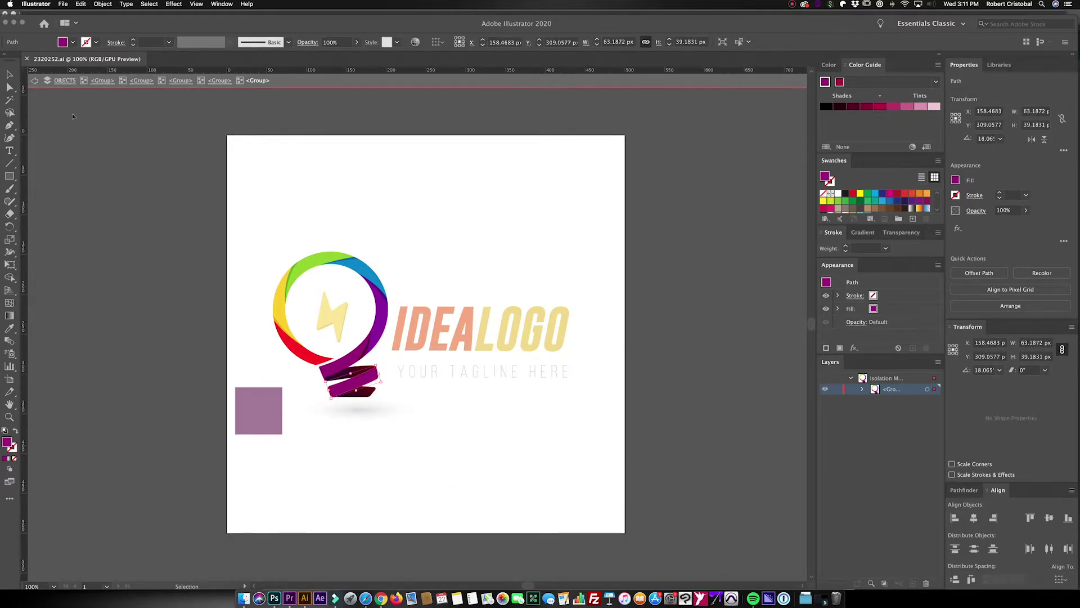
Exit isolation mode back to the full artwork with nothing selected
left_click(35, 81)
left_click(34, 81)
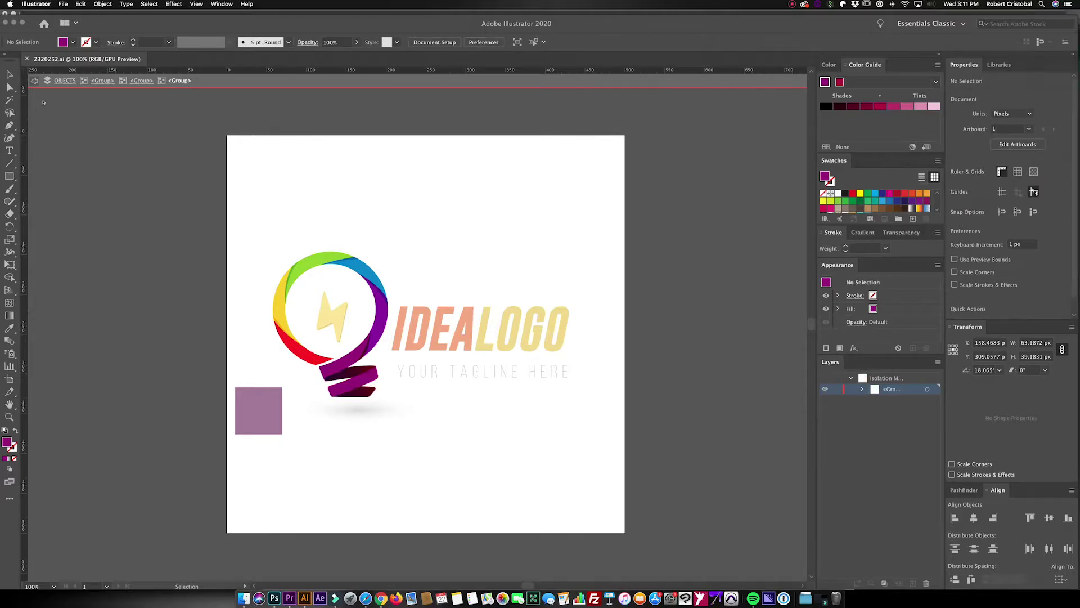
double_click(43, 102)
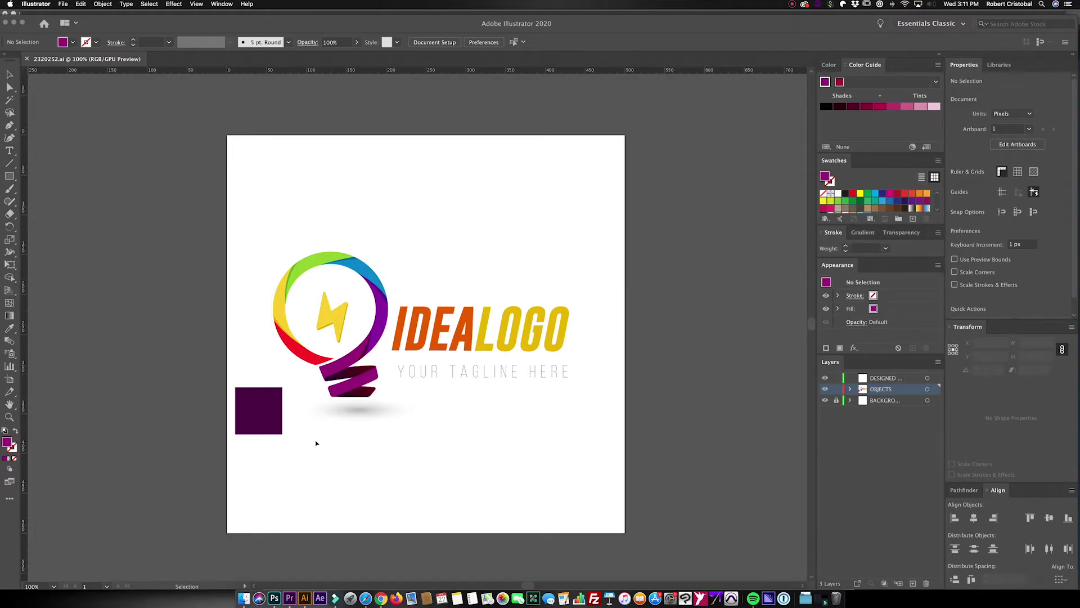
Move the dark purple square off the artboard beside the bulb and copy its fill's hex code 56044b
left_click(322, 523)
left_click_drag(274, 410, 199, 316)
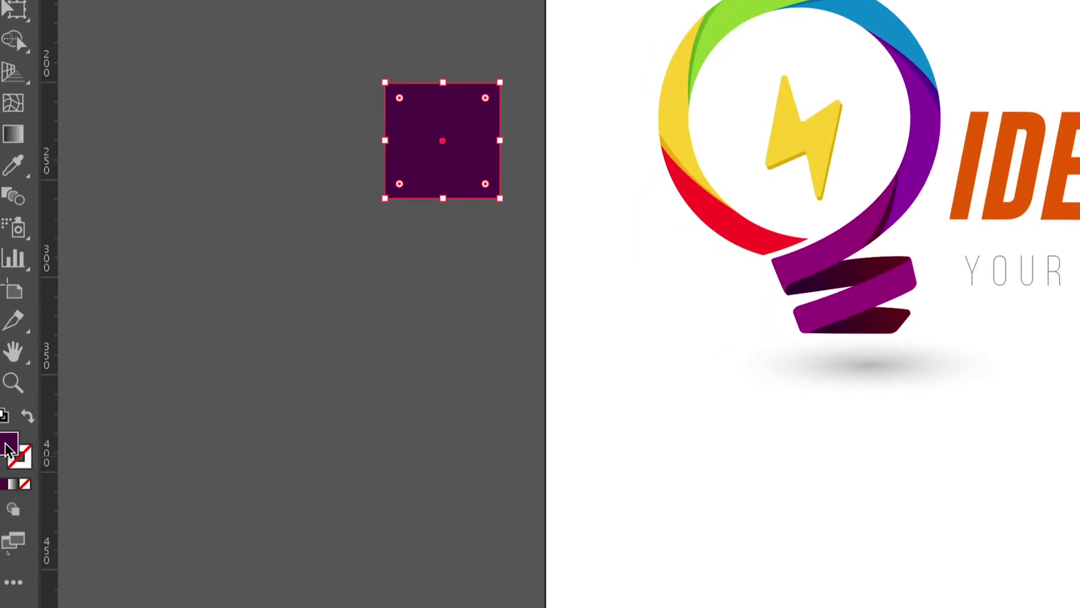
double_click(6, 446)
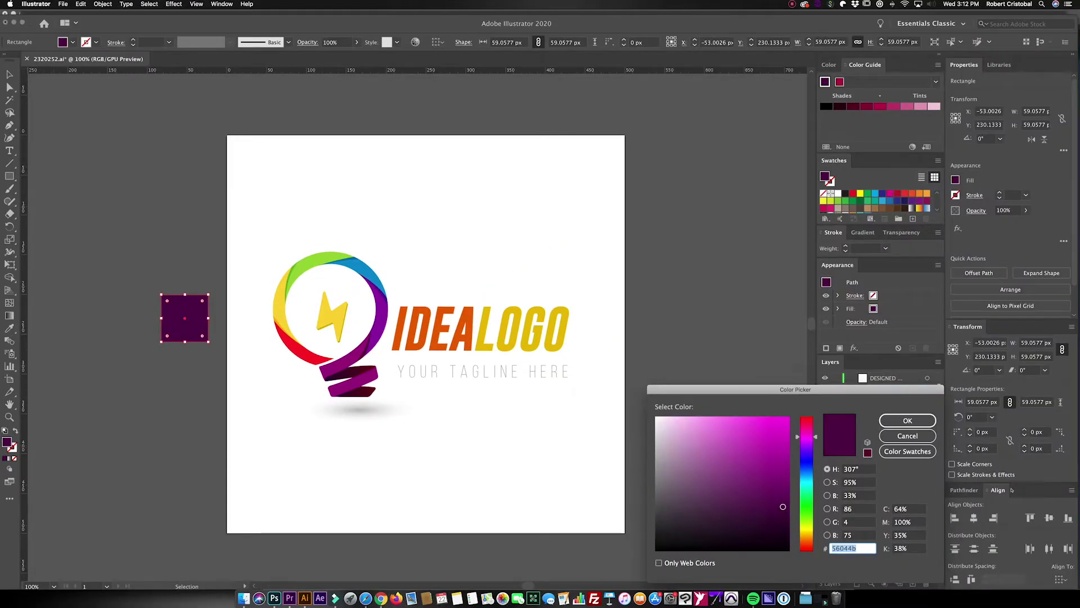
left_click_drag(881, 389, 480, 246)
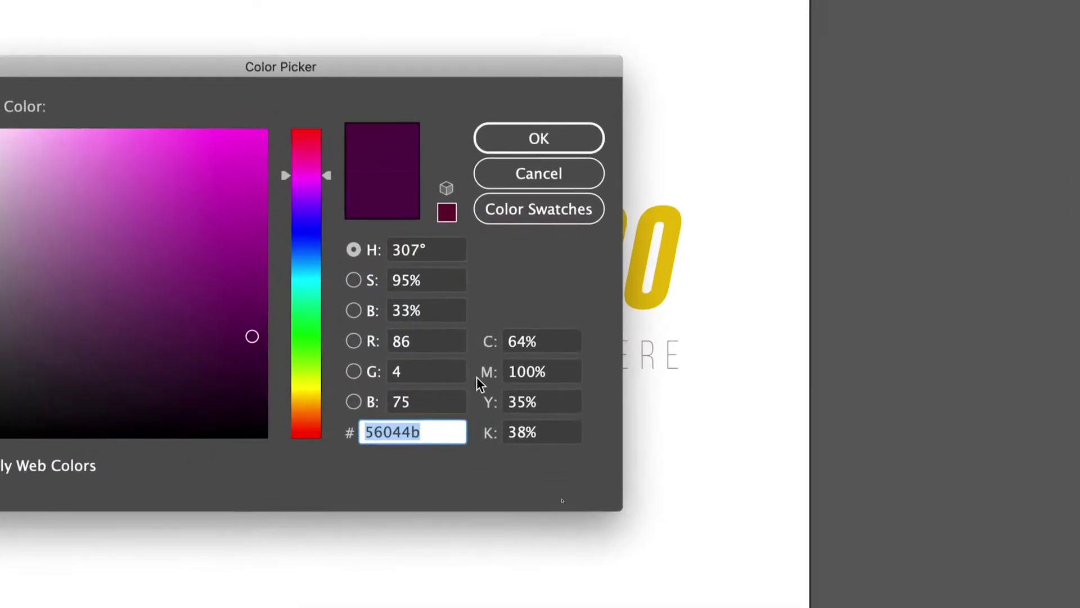
left_click(415, 432)
left_click_drag(416, 432, 342, 431)
key("super+c")
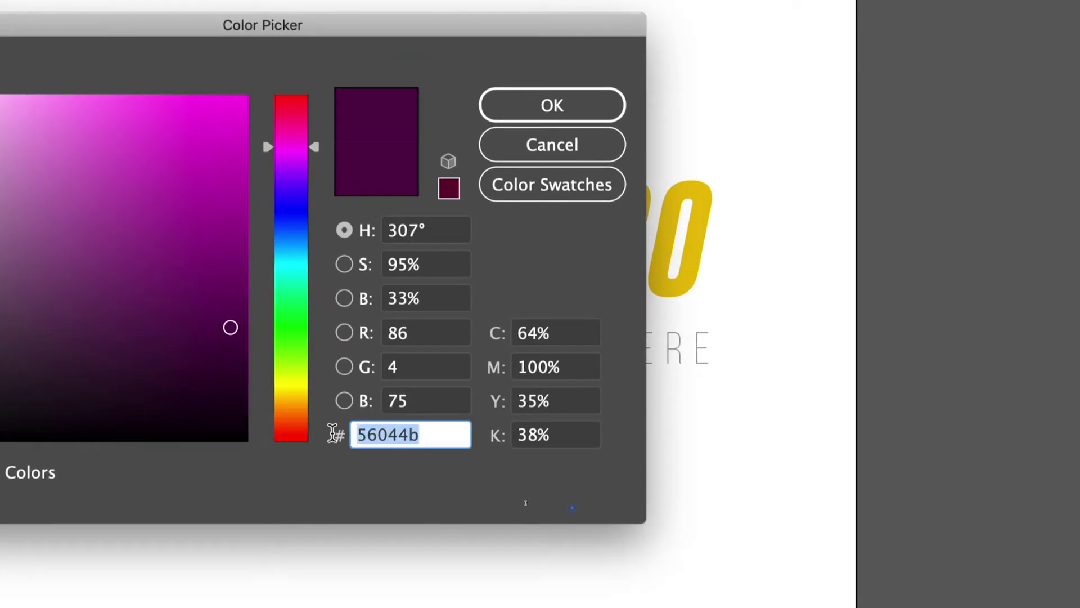
left_click(555, 105)
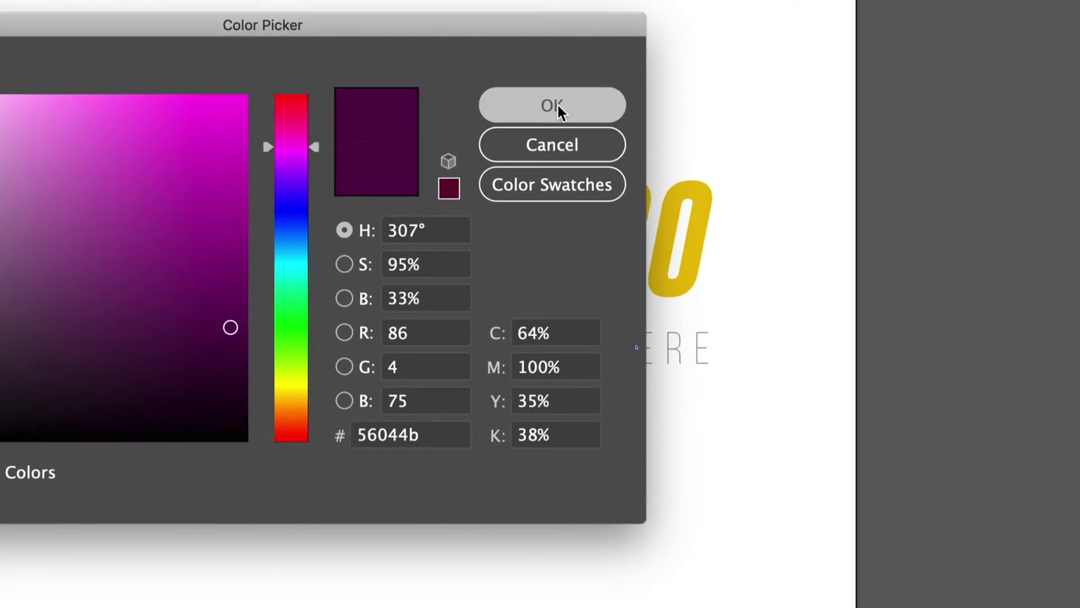
left_click_drag(244, 303, 511, 312)
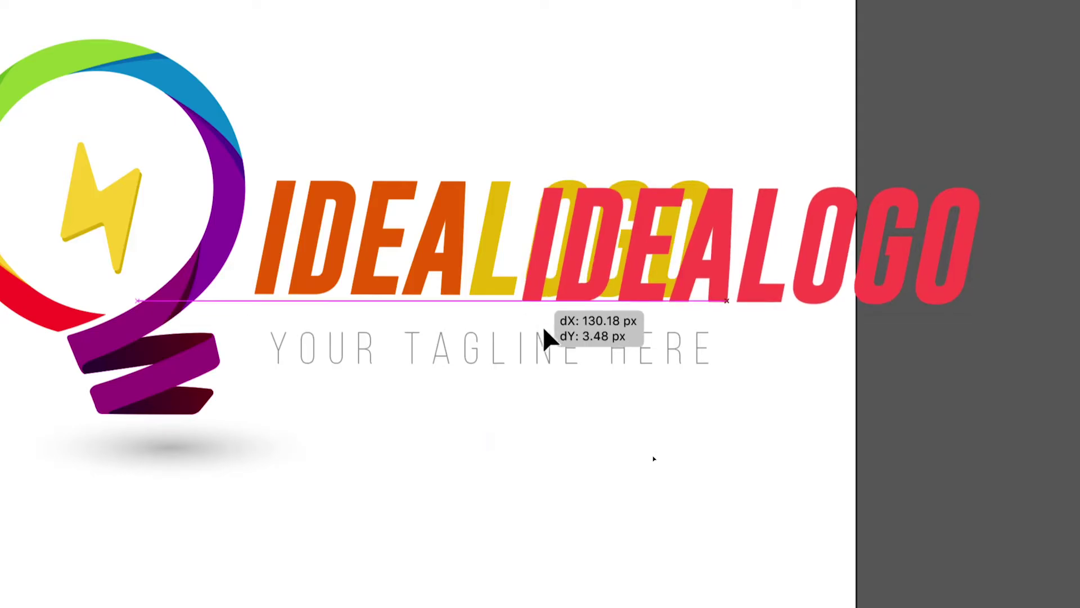
key("ctrl+z")
left_click(387, 468)
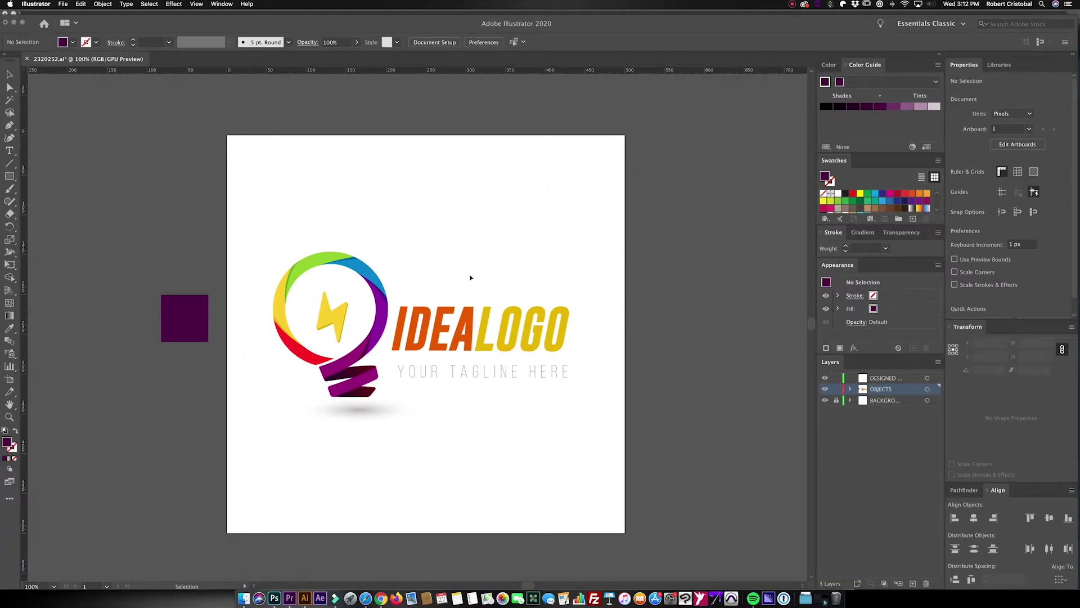
Select the whole logo with its shadow, open Recolor Artwork for it and place the dialog beside the logo
left_click_drag(250, 227, 621, 457)
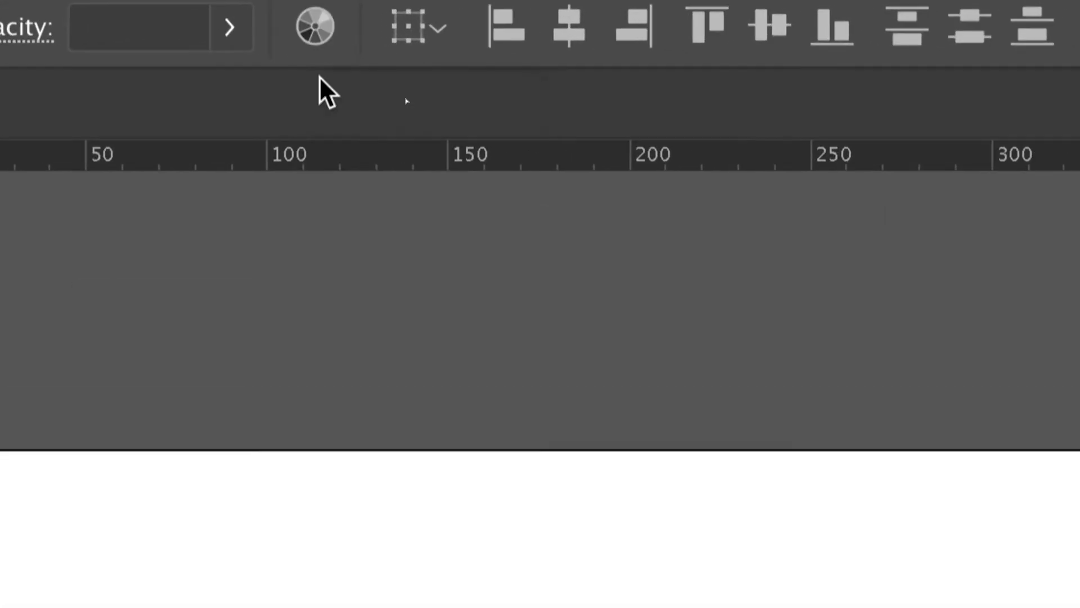
left_click(317, 29)
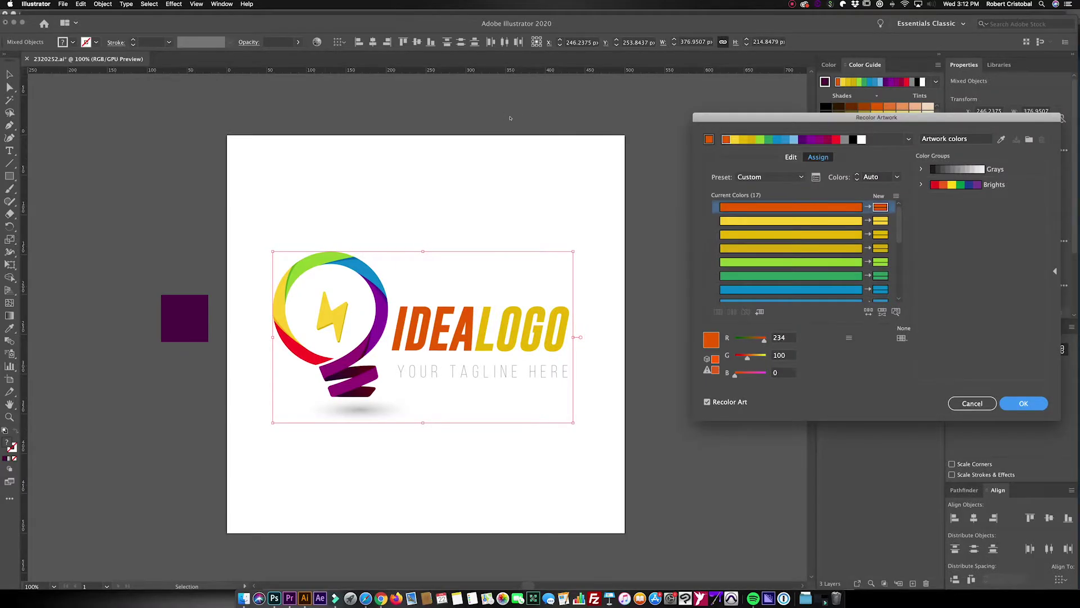
left_click_drag(1021, 156, 906, 199)
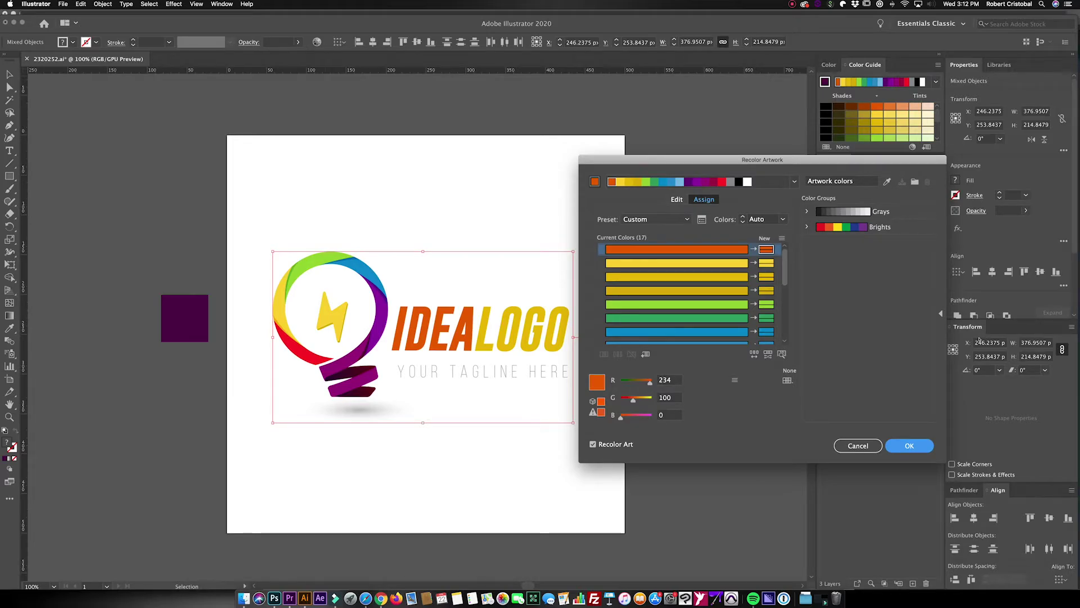
Review the full list of the logo's current colors and their new-color assignments
left_click(785, 340)
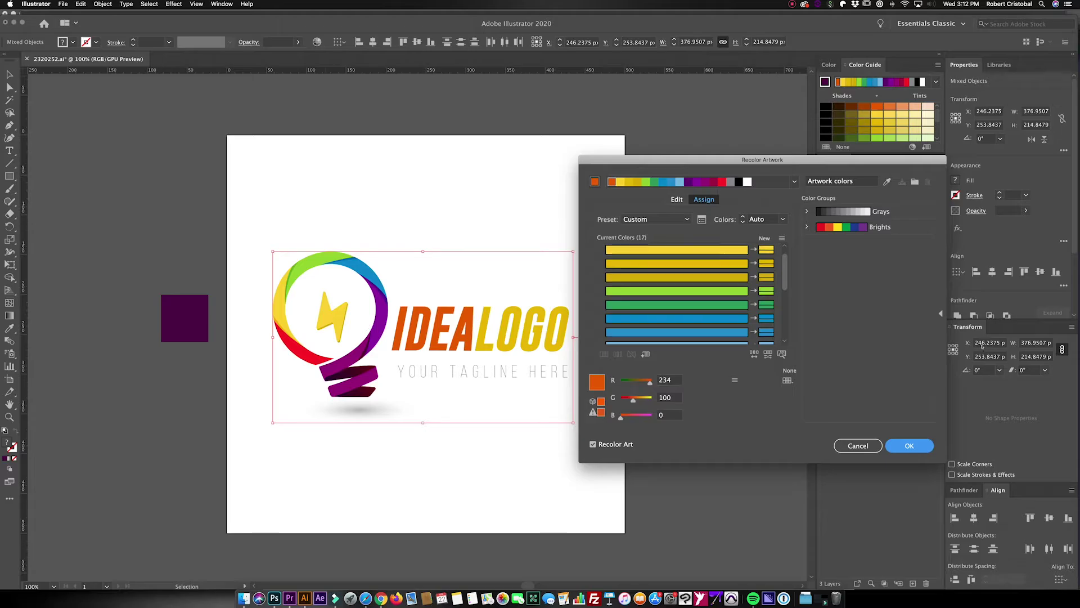
scroll(785, 339, "down", 9)
scroll(785, 338, "up", 10)
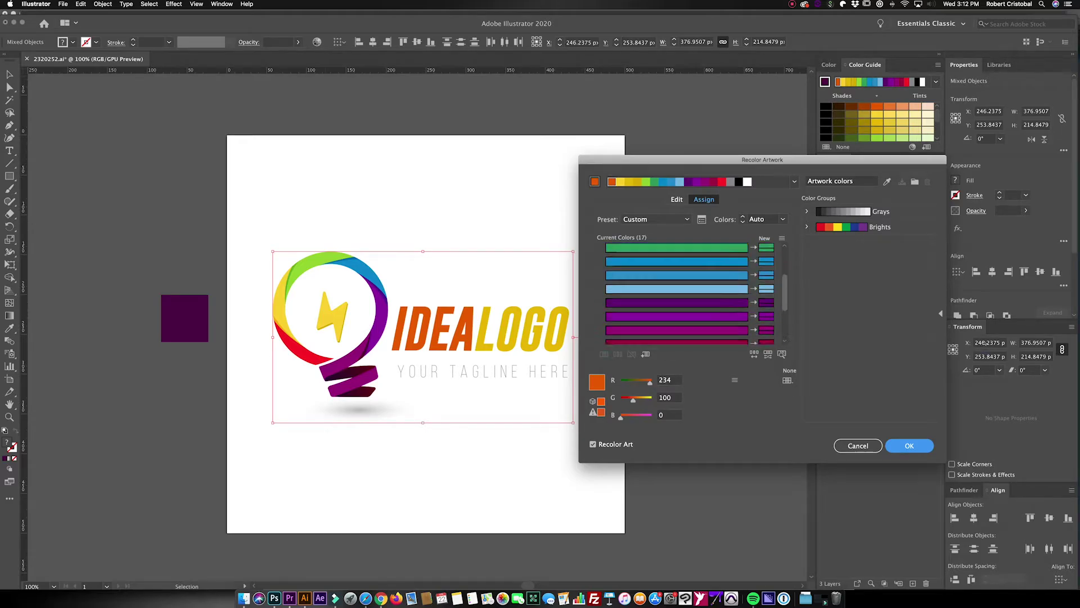
scroll(986, 377, "down", 10)
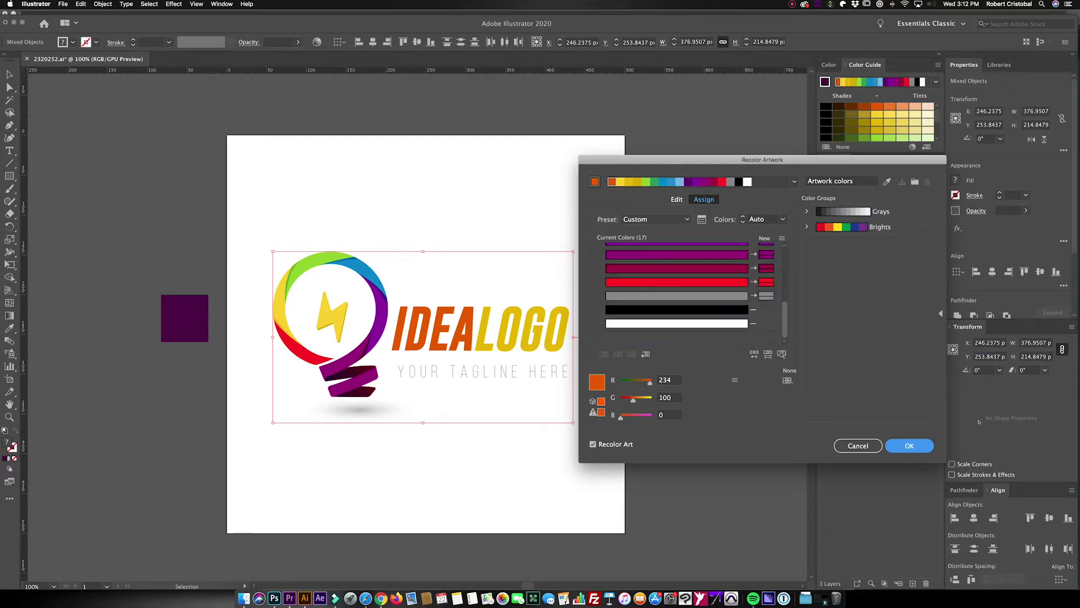
left_click_drag(786, 315, 785, 262)
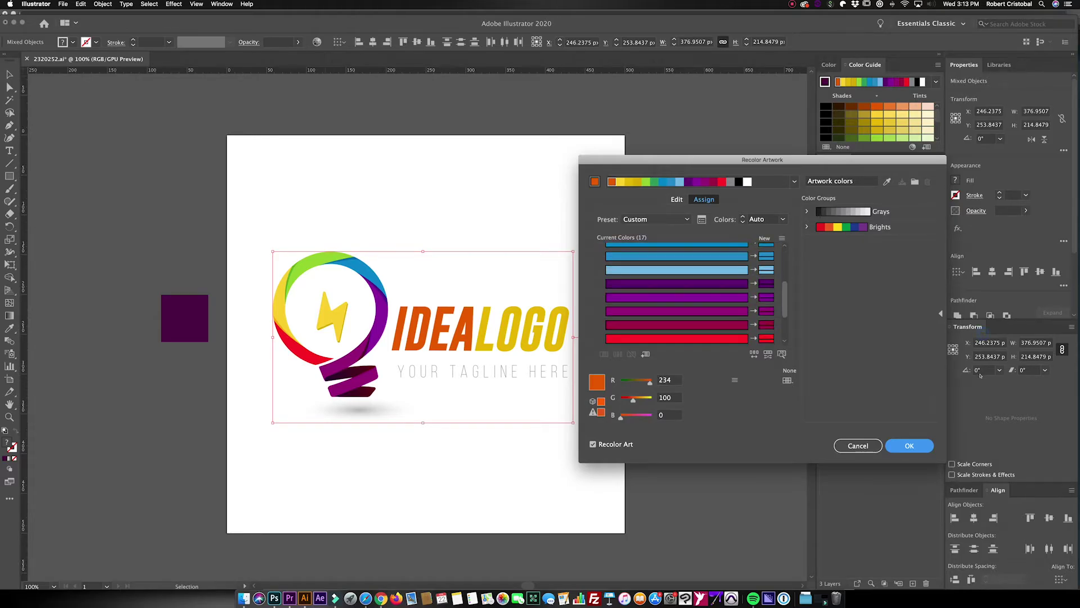
left_click_drag(980, 376, 983, 405)
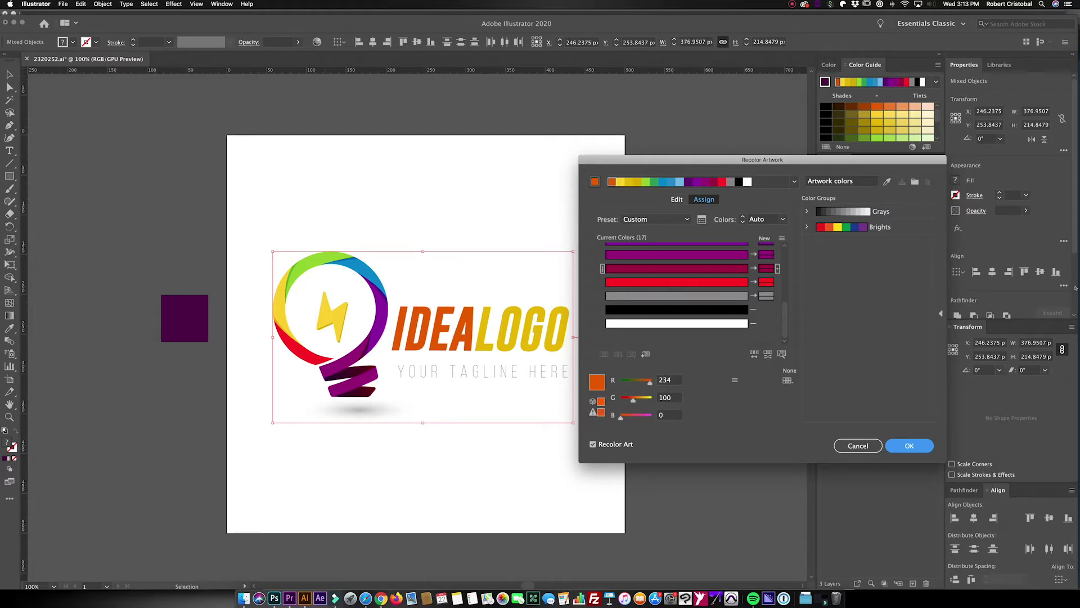
mouse_move(785, 320)
left_mouse_down()
mouse_move(785, 308)
mouse_move(785, 320)
left_mouse_up()
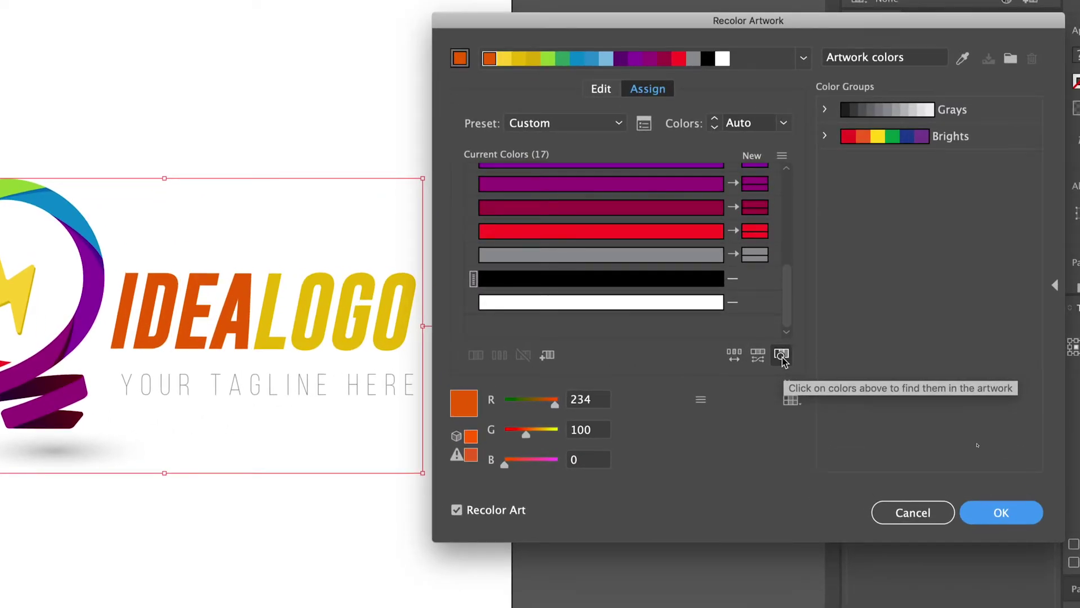
Turn on finding colors in the artwork and locate where the crimson, magenta, violet and dark purple colors are used
left_click(782, 355)
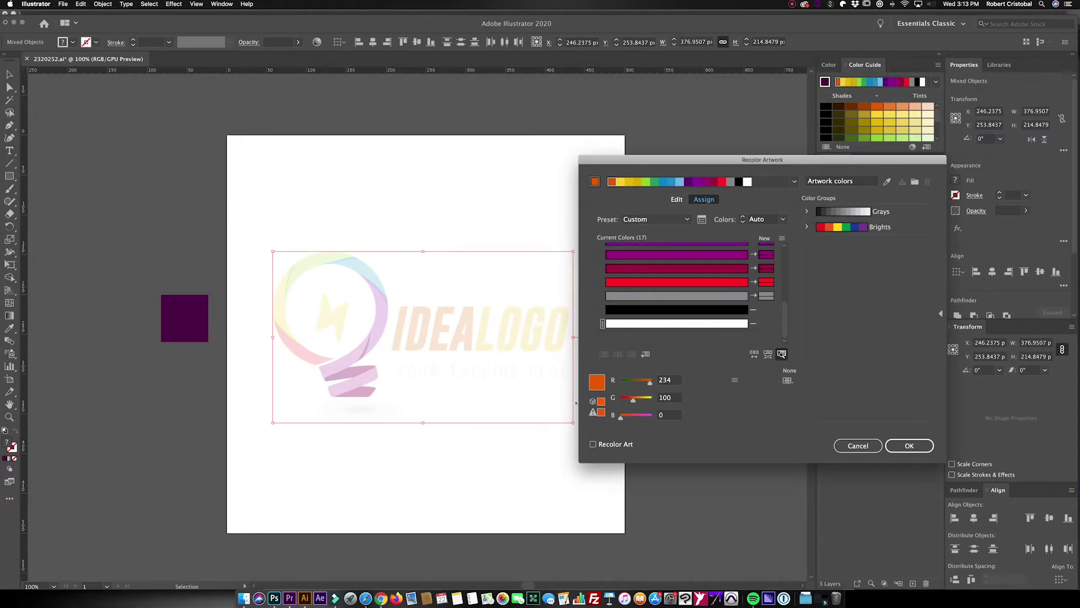
left_click_drag(785, 324, 785, 312)
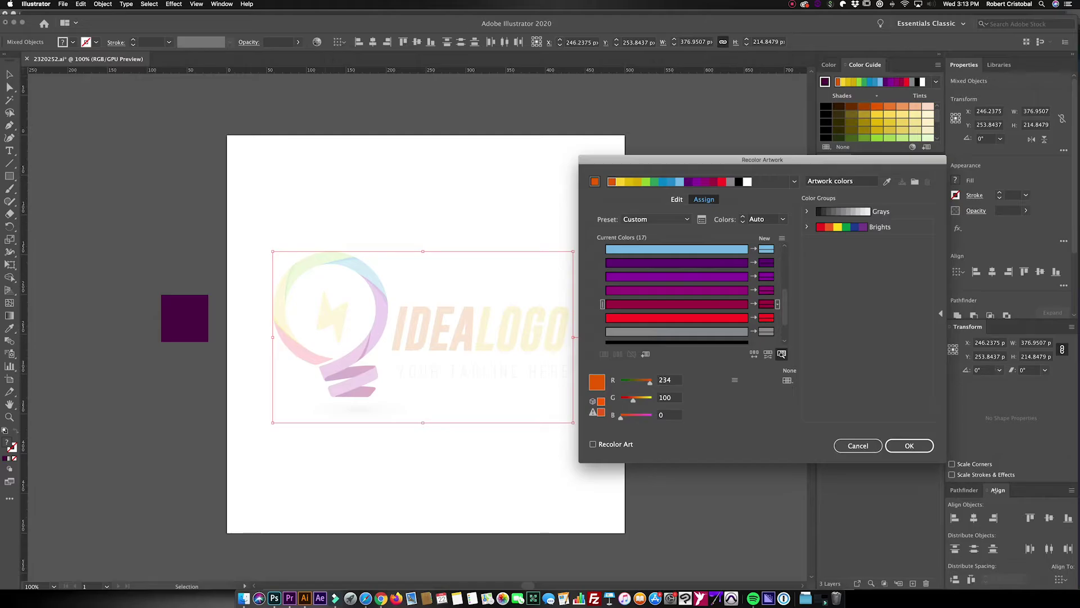
left_click(677, 304)
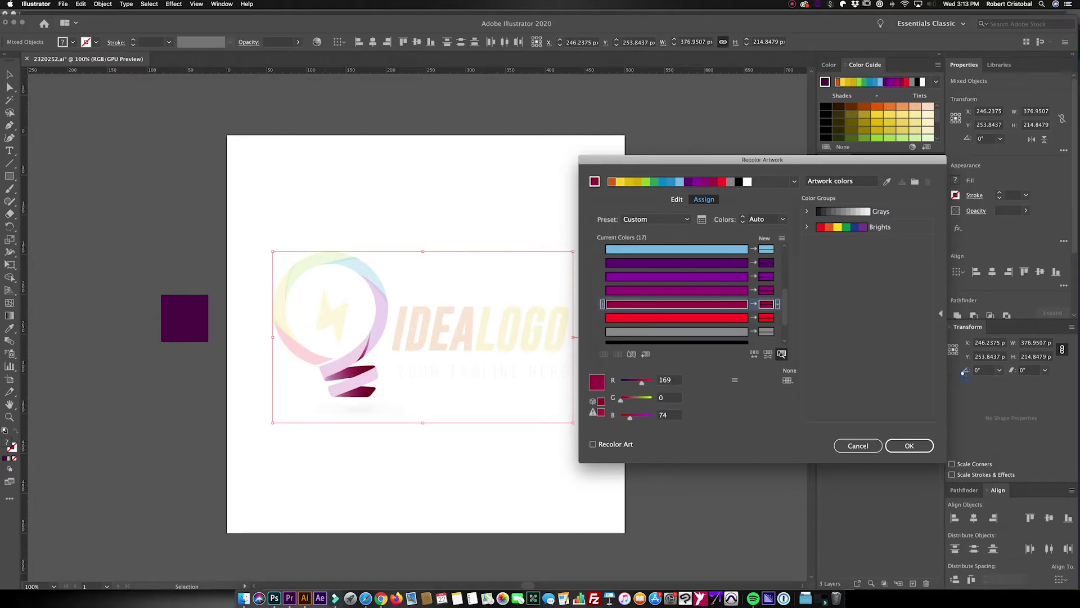
left_click(677, 304)
left_click(677, 291)
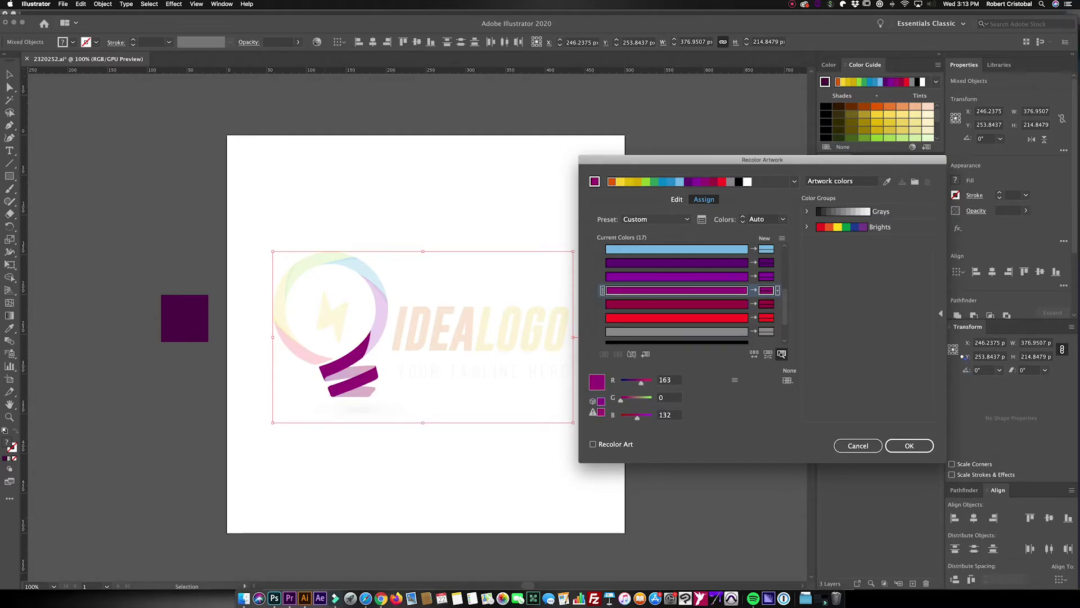
left_click(677, 290)
left_click(677, 276)
left_click(677, 276)
left_click(677, 263)
left_click(677, 263)
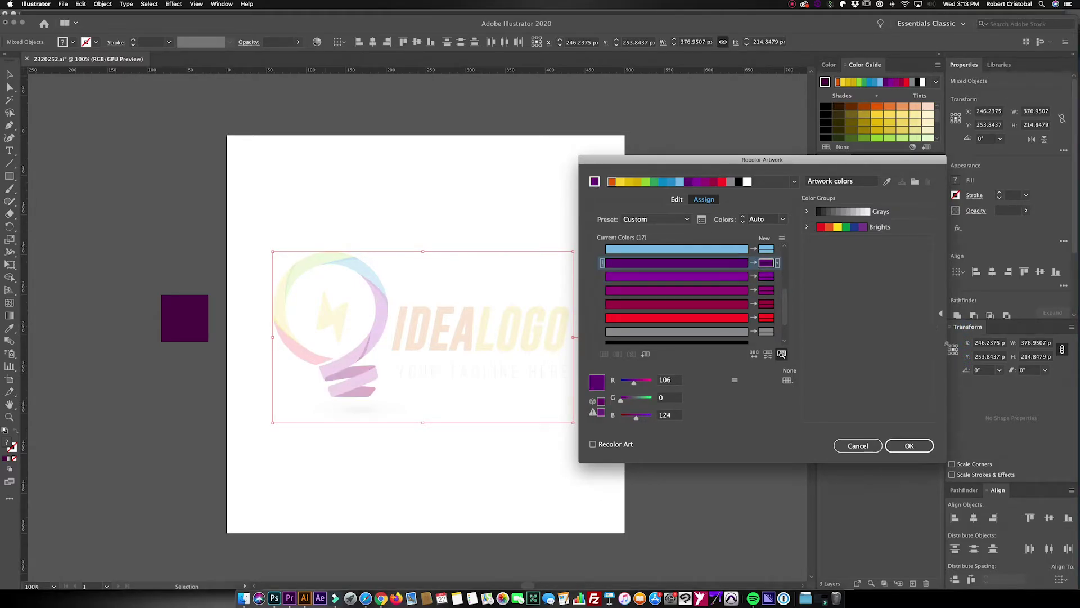
Locate where the magenta color is used in the logo and turn off finding colors in the artwork
left_click(677, 290)
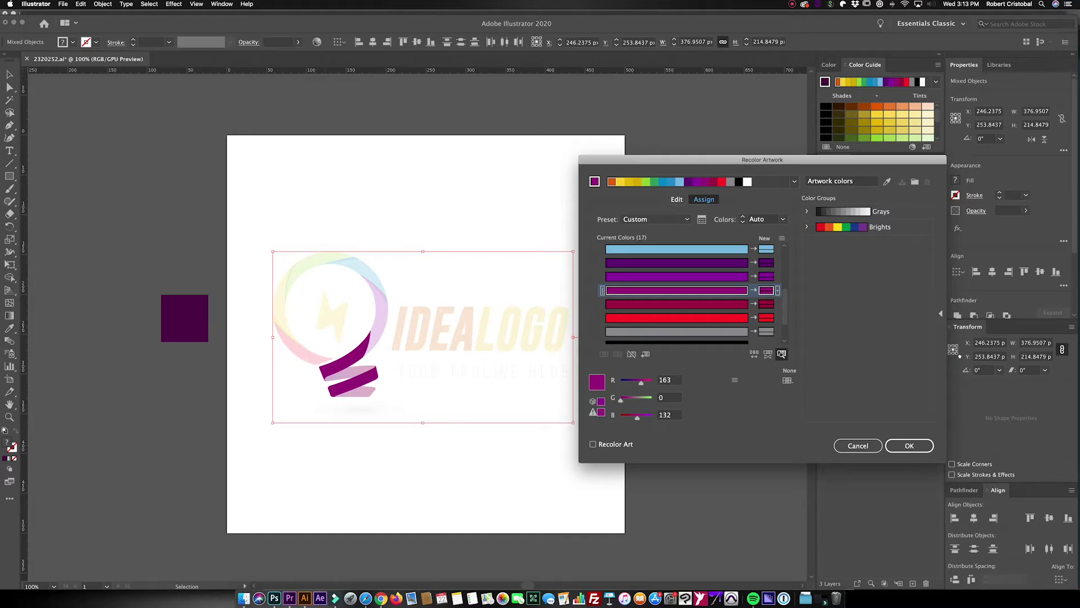
left_click(676, 290)
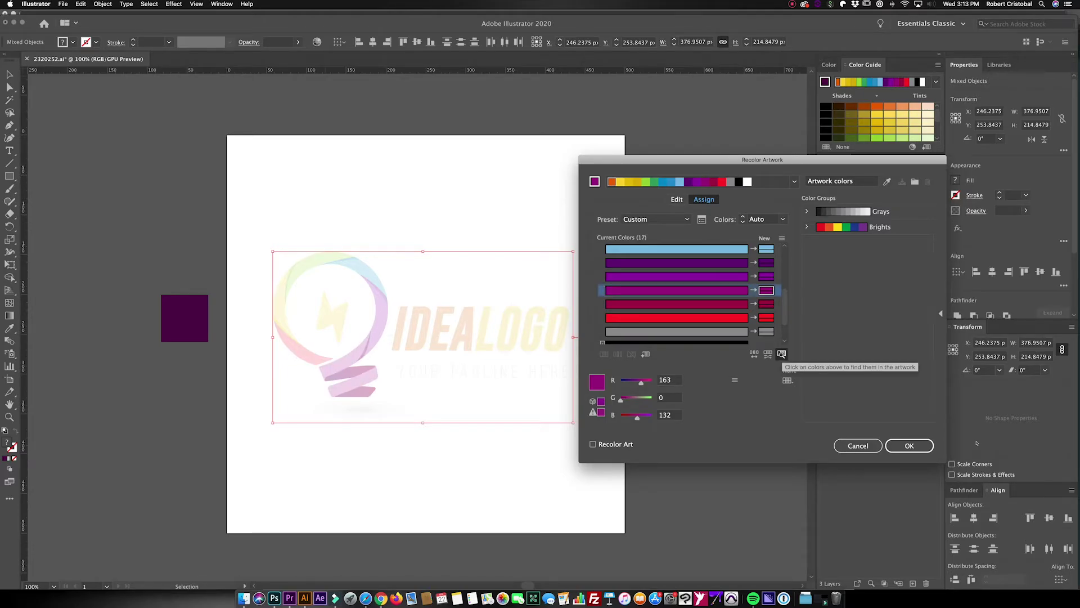
left_click(783, 354)
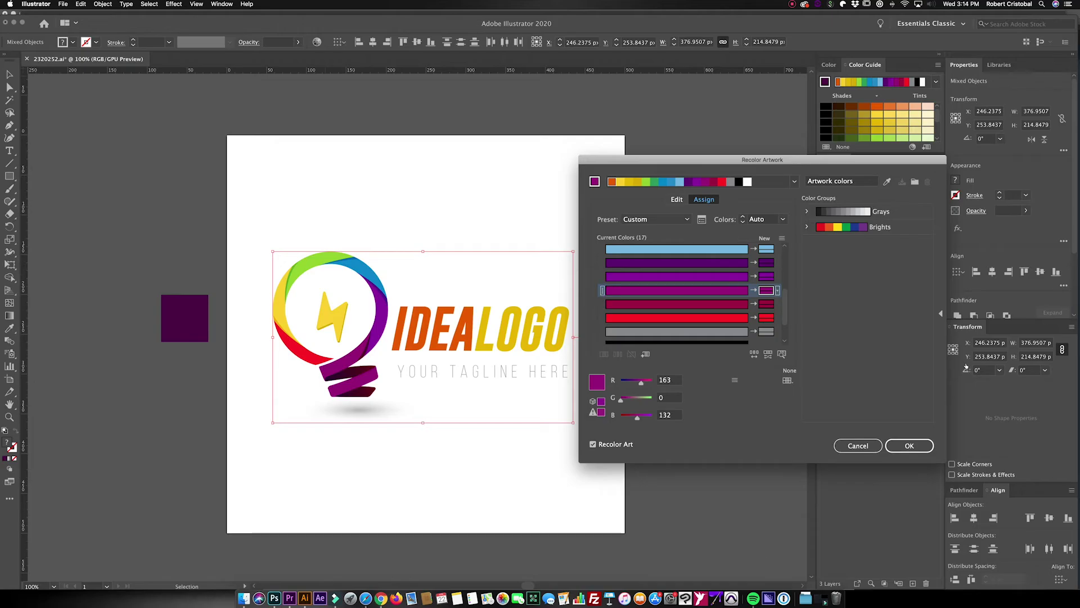
Replace the magenta's new color with the copied hex code 56044b and apply the recoloring to the logo
double_click(766, 290)
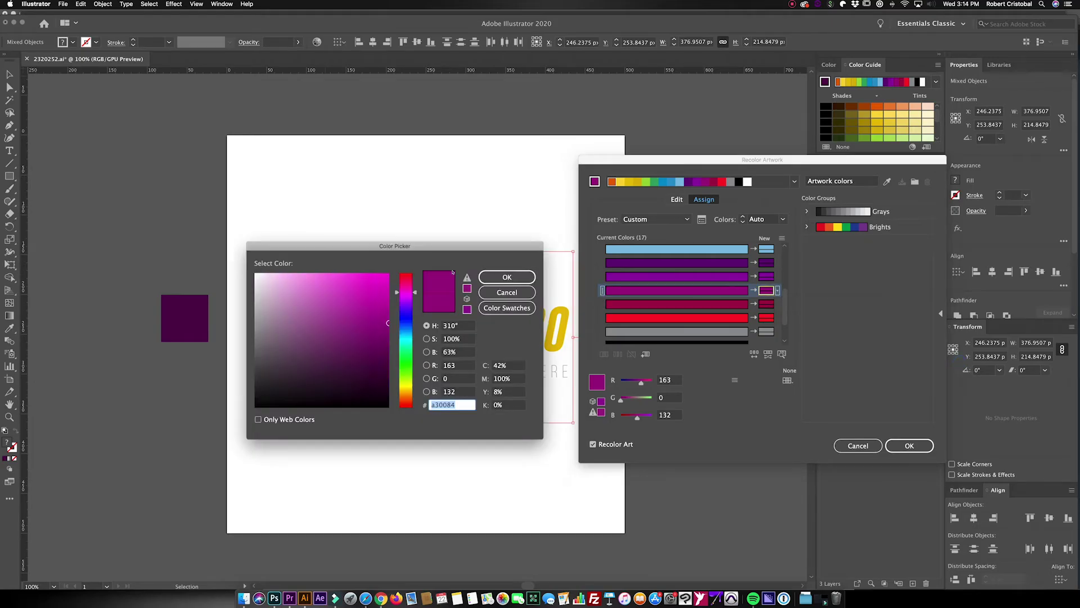
key("super+v")
left_click_drag(464, 246, 811, 245)
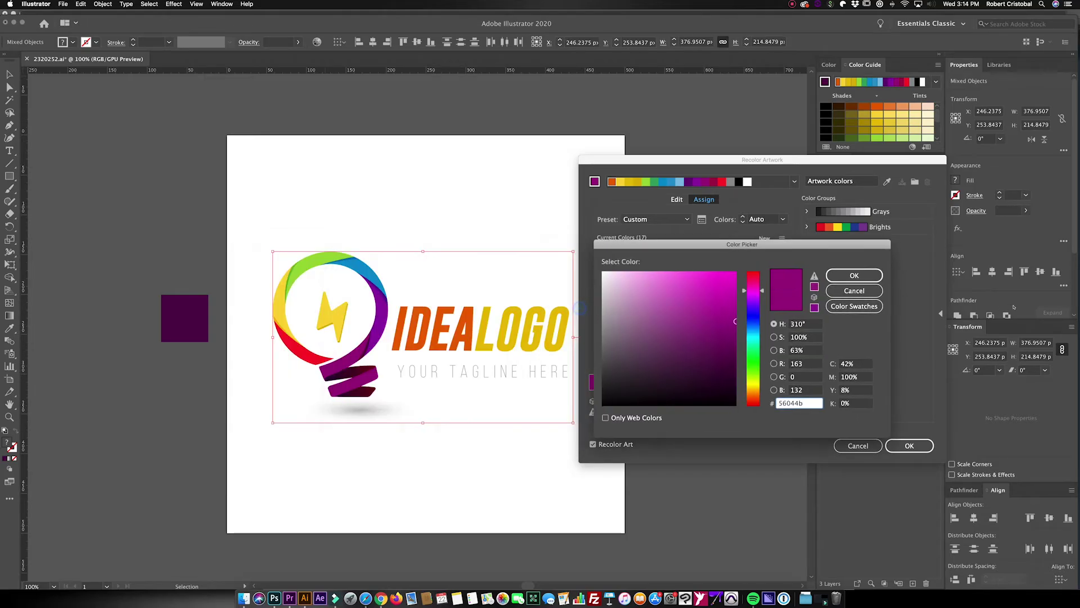
left_click(850, 275)
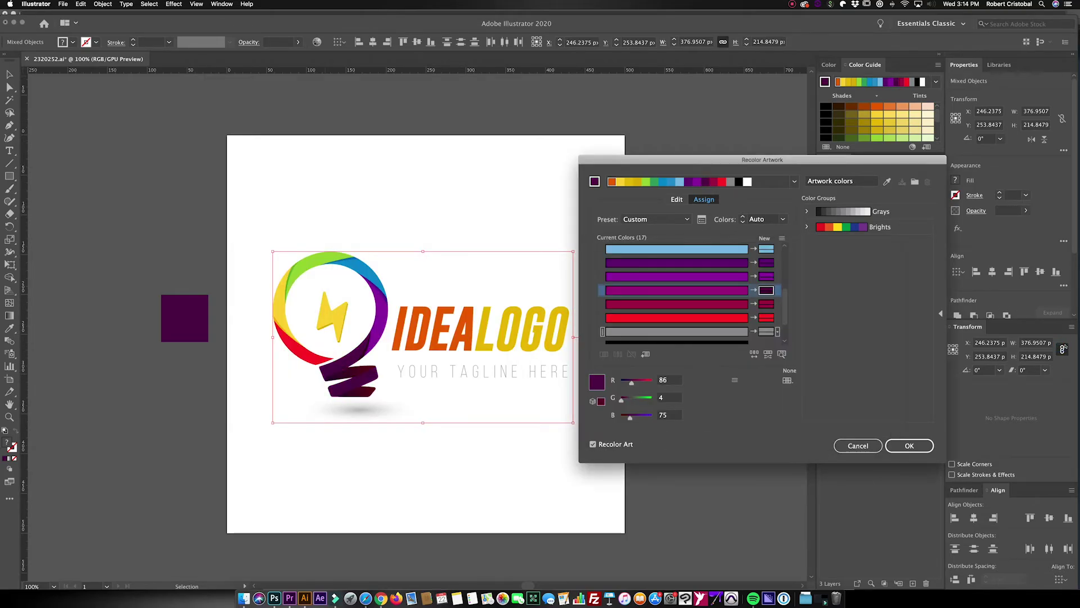
left_click(910, 446)
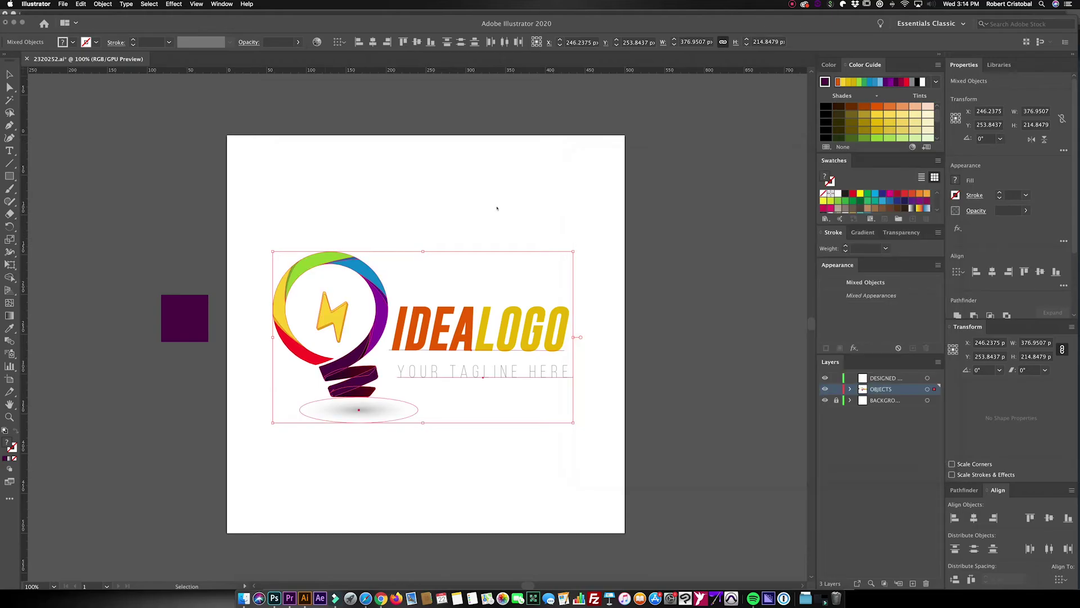
Deselect the logo, compare the dark purple square with the recolored bulb base beside it, and move the square back off the artboard
left_click(309, 457)
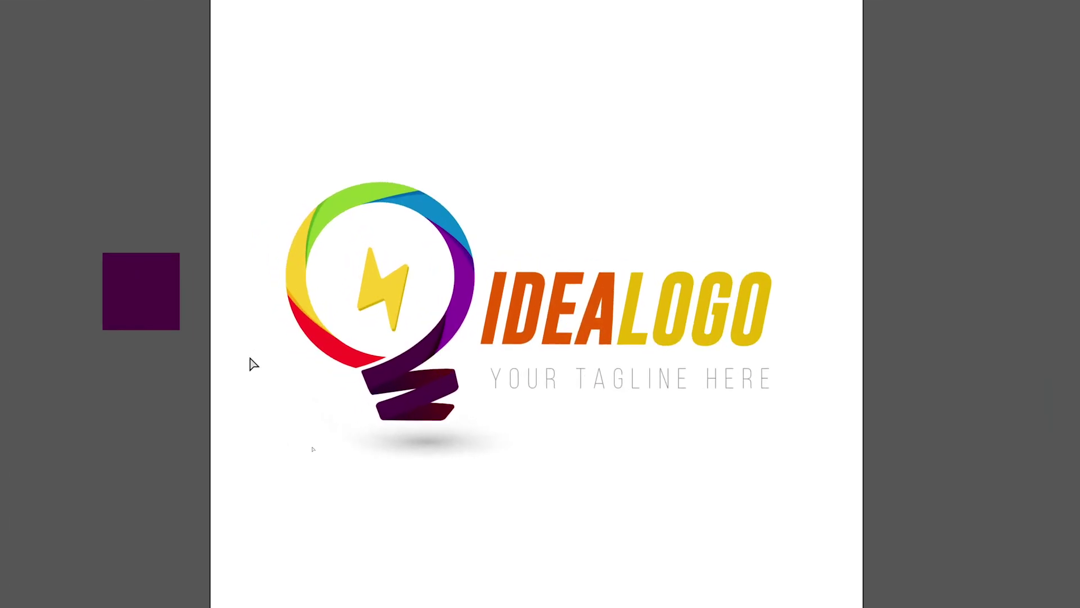
left_click_drag(94, 293, 352, 466)
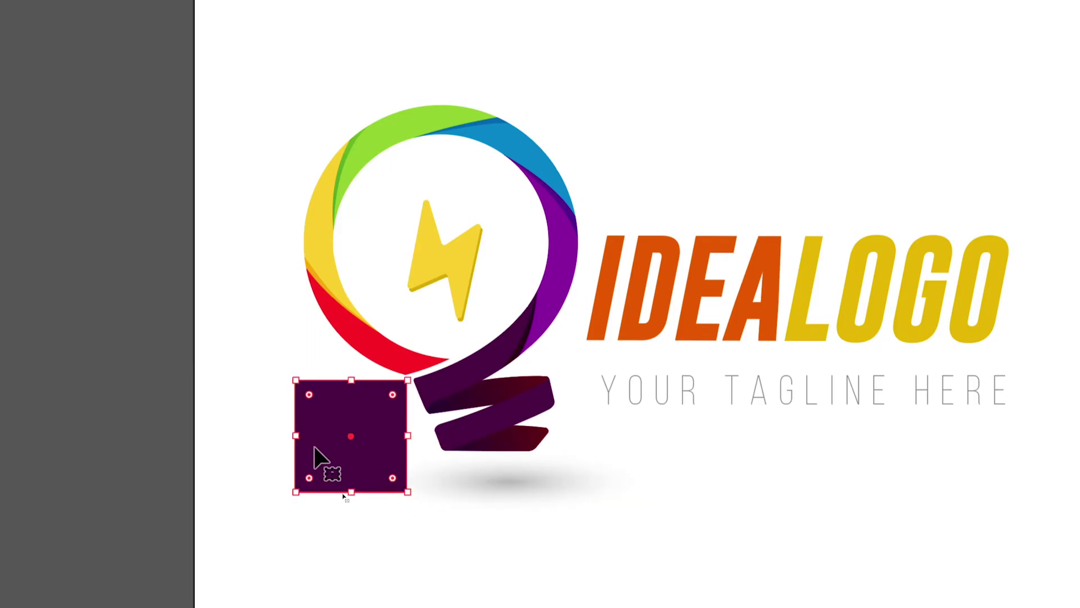
left_click_drag(348, 457, 115, 409)
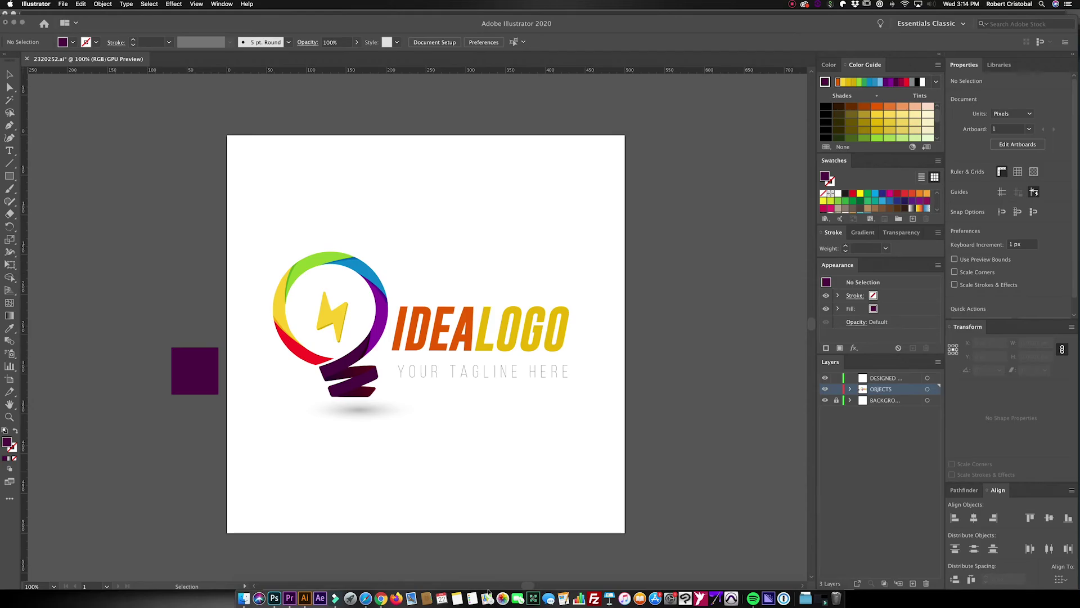
Select the whole logo again, including its text and shadow
scroll(293, 303, "right", 1)
left_click_drag(618, 462, 250, 224)
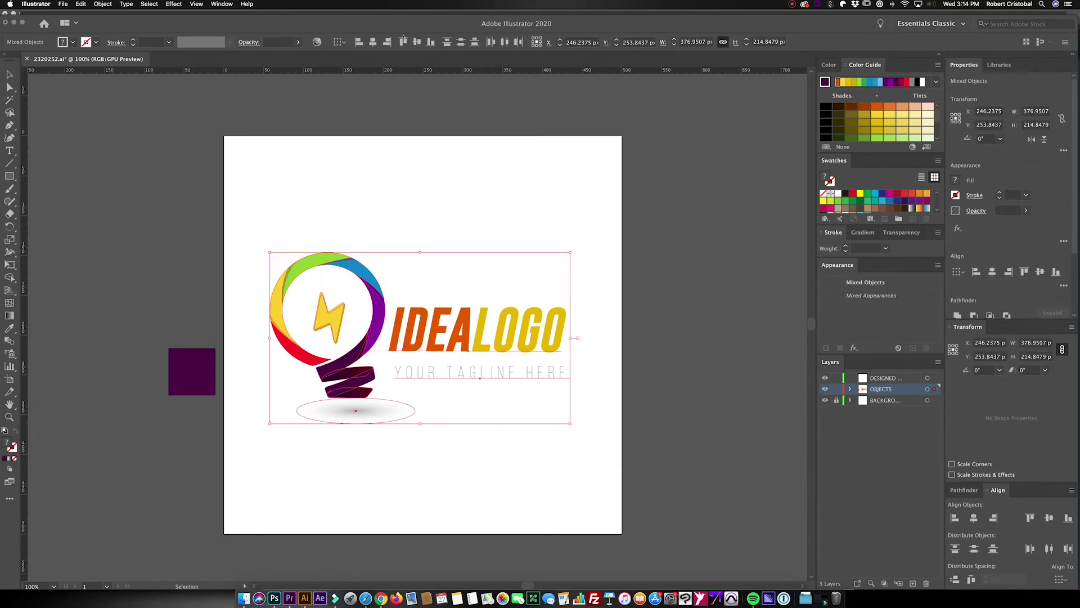